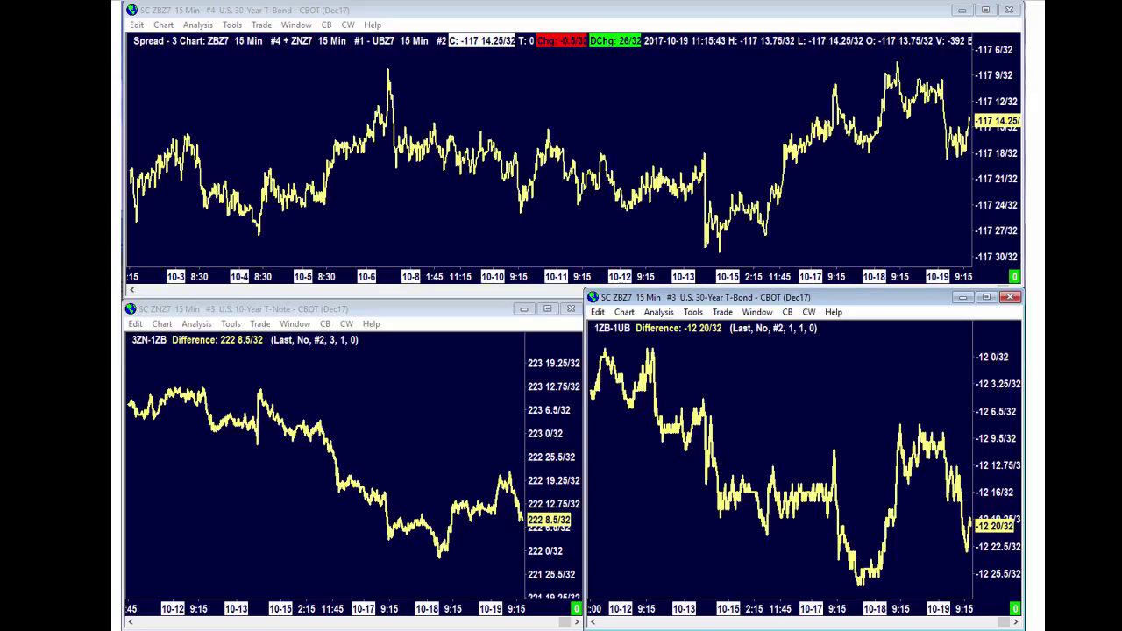
- Handwrite red labels: 10-30 on the lower-left chart and 30-ultra on the lower-right chart
{"action": "mouse_move", "coordinate": [348, 355]}
{"action": "left_mouse_down"}
{"action": "mouse_move", "coordinate": [347, 389]}
{"action": "mouse_move", "coordinate": [368, 361]}
{"action": "left_mouse_up"}
{"action": "mouse_move", "coordinate": [381, 369]}
{"action": "left_mouse_down"}
{"action": "mouse_move", "coordinate": [410, 376]}
{"action": "mouse_move", "coordinate": [447, 351]}
{"action": "left_mouse_up"}
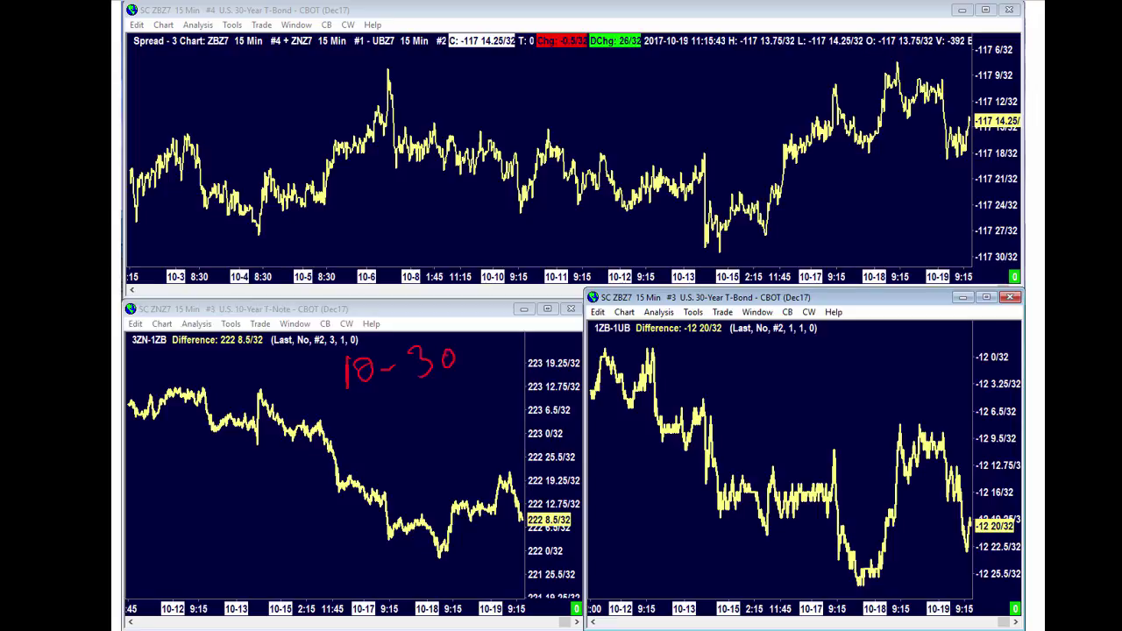
{"action": "mouse_move", "coordinate": [832, 350]}
{"action": "left_mouse_down"}
{"action": "mouse_move", "coordinate": [845, 363]}
{"action": "mouse_move", "coordinate": [830, 379]}
{"action": "left_mouse_up"}
{"action": "mouse_move", "coordinate": [864, 356]}
{"action": "left_mouse_down"}
{"action": "mouse_move", "coordinate": [856, 372]}
{"action": "mouse_move", "coordinate": [866, 358]}
{"action": "mouse_move", "coordinate": [900, 364]}
{"action": "mouse_move", "coordinate": [930, 352]}
{"action": "mouse_move", "coordinate": [941, 370]}
{"action": "left_mouse_up"}
{"action": "left_click_drag", "start_coordinate": [950, 349], "coordinate": [953, 369]}
{"action": "left_click_drag", "start_coordinate": [945, 355], "coordinate": [959, 354]}
{"action": "mouse_move", "coordinate": [967, 369]}
{"action": "left_mouse_down"}
{"action": "mouse_move", "coordinate": [980, 355]}
{"action": "mouse_move", "coordinate": [1006, 363]}
{"action": "left_mouse_up"}
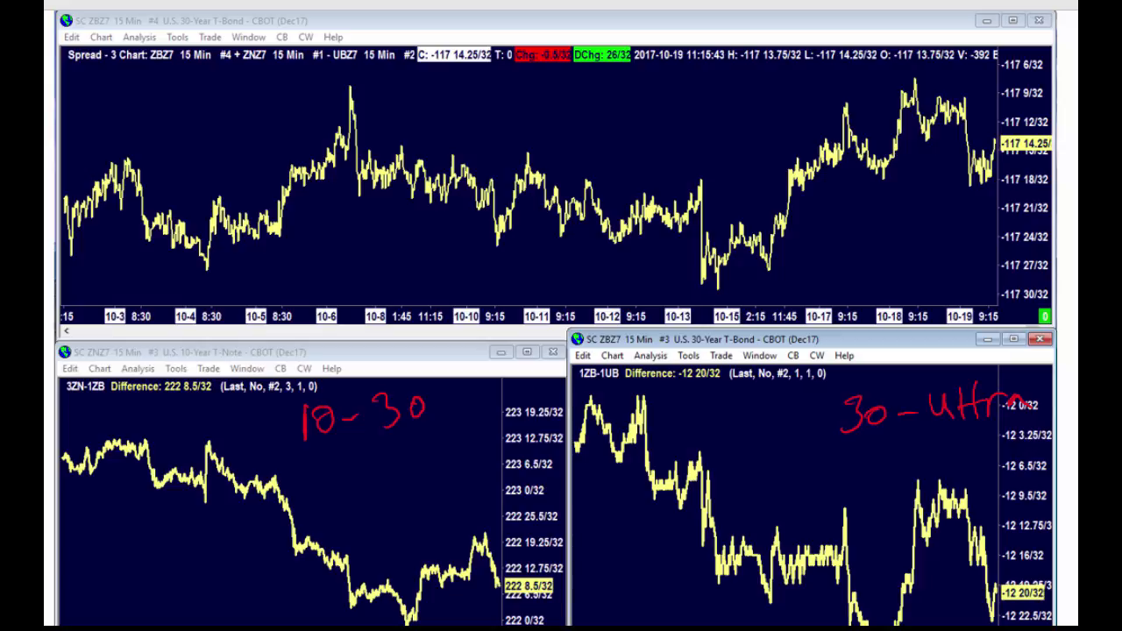
- Write 10-30-ultra in red at the upper chart's top-left and circle the 30
{"action": "mouse_move", "coordinate": [185, 88]}
{"action": "left_mouse_down"}
{"action": "mouse_move", "coordinate": [193, 83]}
{"action": "mouse_move", "coordinate": [190, 122]}
{"action": "mouse_move", "coordinate": [216, 92]}
{"action": "left_mouse_up"}
{"action": "left_click_drag", "start_coordinate": [110, 124], "coordinate": [109, 155]}
{"action": "left_click_drag", "start_coordinate": [126, 126], "coordinate": [173, 109]}
{"action": "mouse_move", "coordinate": [246, 102]}
{"action": "left_mouse_down"}
{"action": "mouse_move", "coordinate": [296, 124]}
{"action": "mouse_move", "coordinate": [312, 102]}
{"action": "mouse_move", "coordinate": [324, 122]}
{"action": "left_mouse_up"}
{"action": "mouse_move", "coordinate": [338, 77]}
{"action": "left_mouse_down"}
{"action": "mouse_move", "coordinate": [335, 108]}
{"action": "mouse_move", "coordinate": [336, 93]}
{"action": "left_mouse_up"}
{"action": "mouse_move", "coordinate": [347, 106]}
{"action": "left_mouse_down"}
{"action": "mouse_move", "coordinate": [367, 90]}
{"action": "mouse_move", "coordinate": [391, 95]}
{"action": "left_mouse_up"}
{"action": "mouse_move", "coordinate": [243, 132]}
{"action": "left_mouse_down"}
{"action": "mouse_move", "coordinate": [194, 68]}
{"action": "mouse_move", "coordinate": [252, 127]}
{"action": "left_mouse_up"}
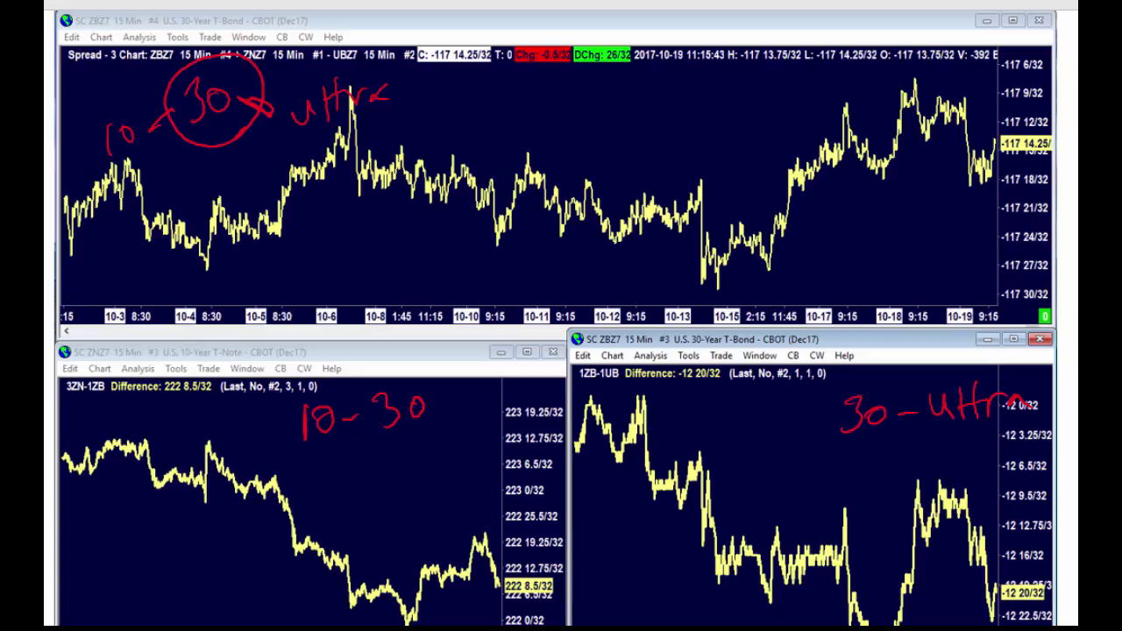
- Circle the 10-3 time-axis date and draw a red level line across the upper chart
{"action": "mouse_move", "coordinate": [139, 326]}
{"action": "left_mouse_down"}
{"action": "mouse_move", "coordinate": [78, 328]}
{"action": "mouse_move", "coordinate": [119, 340]}
{"action": "left_mouse_up"}
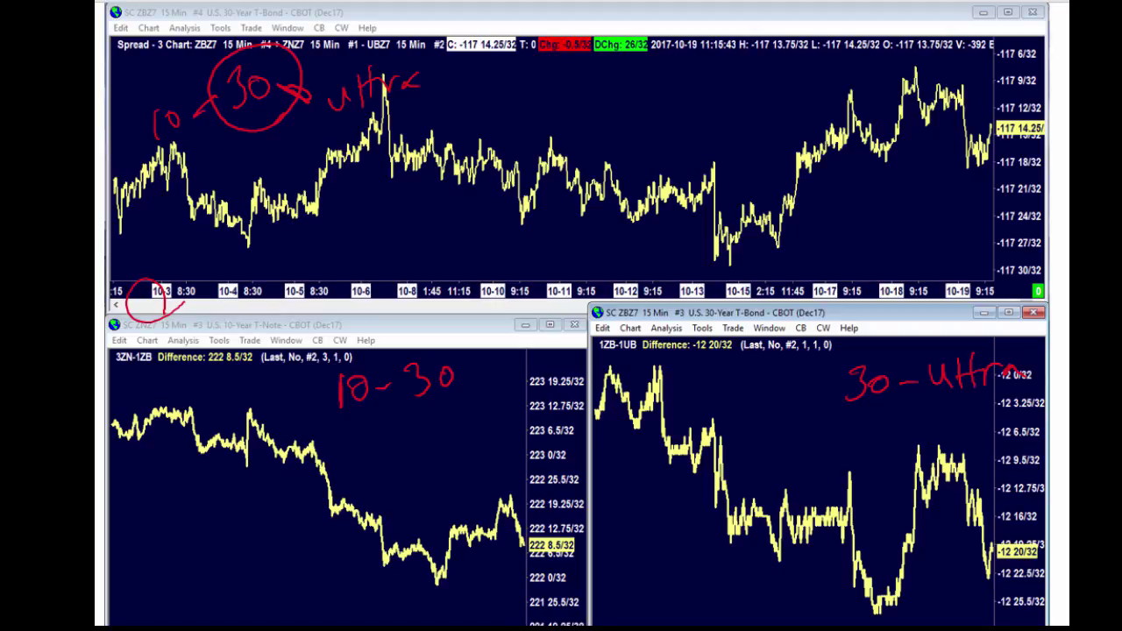
{"action": "left_click_drag", "start_coordinate": [114, 186], "coordinate": [987, 173]}
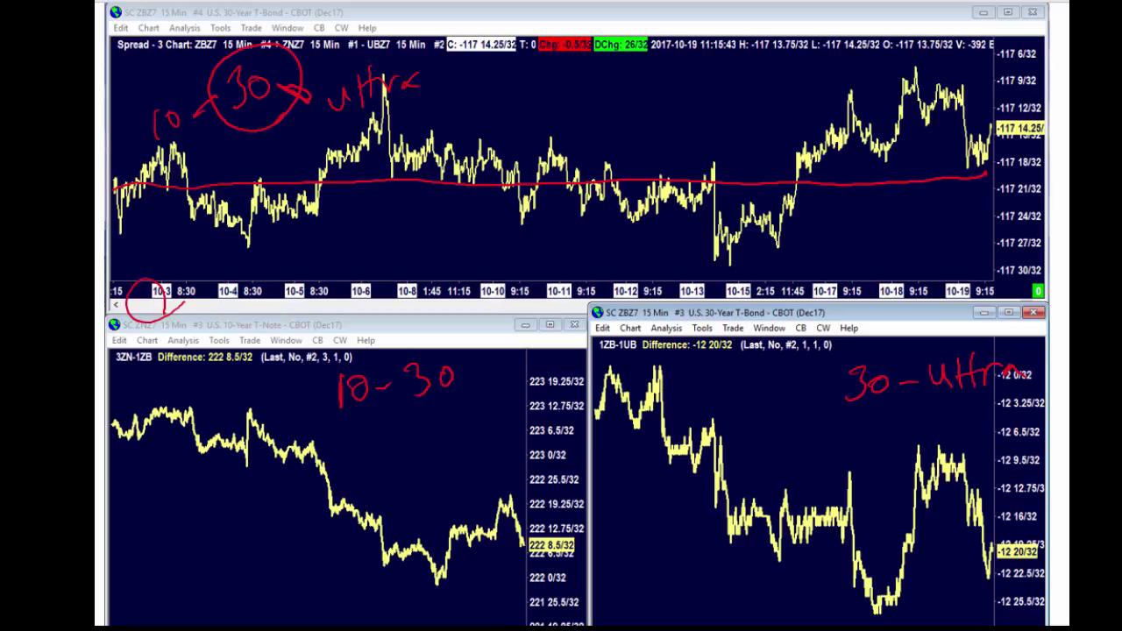
- Circle in red the upper chart's 10-13/10-15 dip, the 30-ultra drop and the 10-30 peak
{"action": "mouse_move", "coordinate": [749, 279]}
{"action": "left_mouse_down"}
{"action": "mouse_move", "coordinate": [711, 281]}
{"action": "mouse_move", "coordinate": [776, 255]}
{"action": "left_mouse_up"}
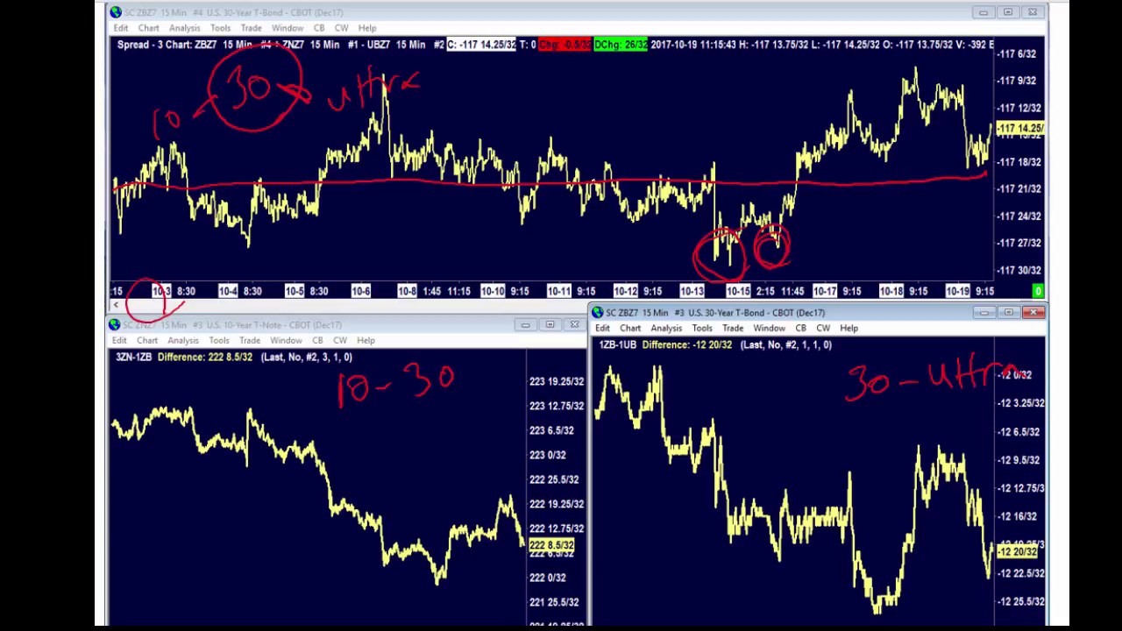
{"action": "mouse_move", "coordinate": [734, 473]}
{"action": "left_mouse_down"}
{"action": "mouse_move", "coordinate": [715, 517]}
{"action": "mouse_move", "coordinate": [738, 479]}
{"action": "left_mouse_up"}
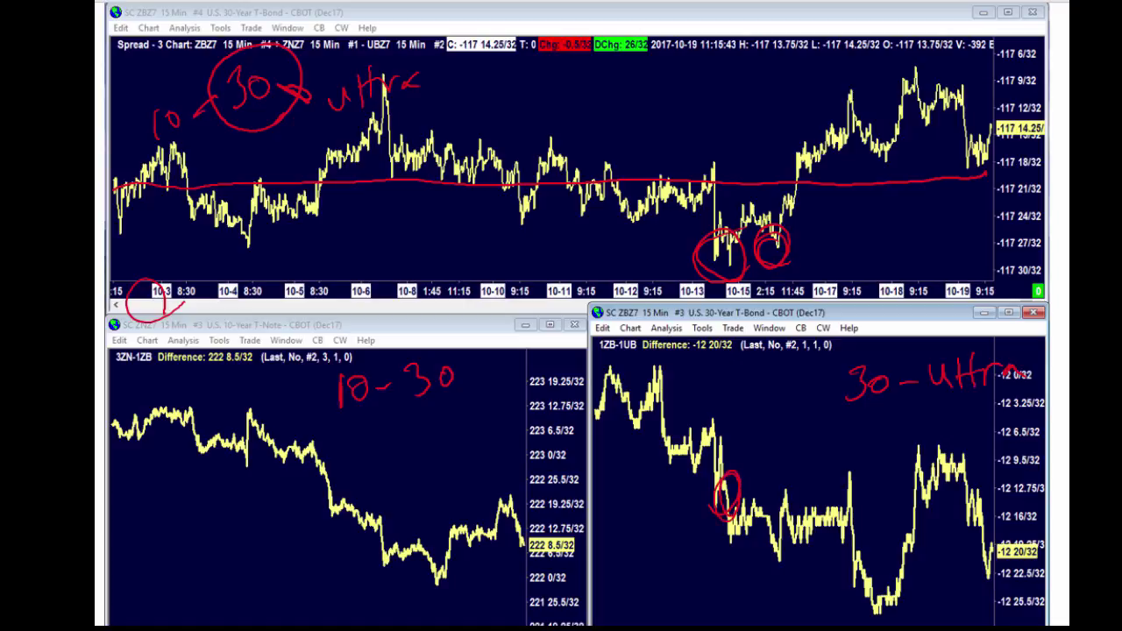
{"action": "mouse_move", "coordinate": [286, 437]}
{"action": "left_mouse_down"}
{"action": "mouse_move", "coordinate": [273, 452]}
{"action": "mouse_move", "coordinate": [292, 461]}
{"action": "mouse_move", "coordinate": [287, 431]}
{"action": "left_mouse_up"}
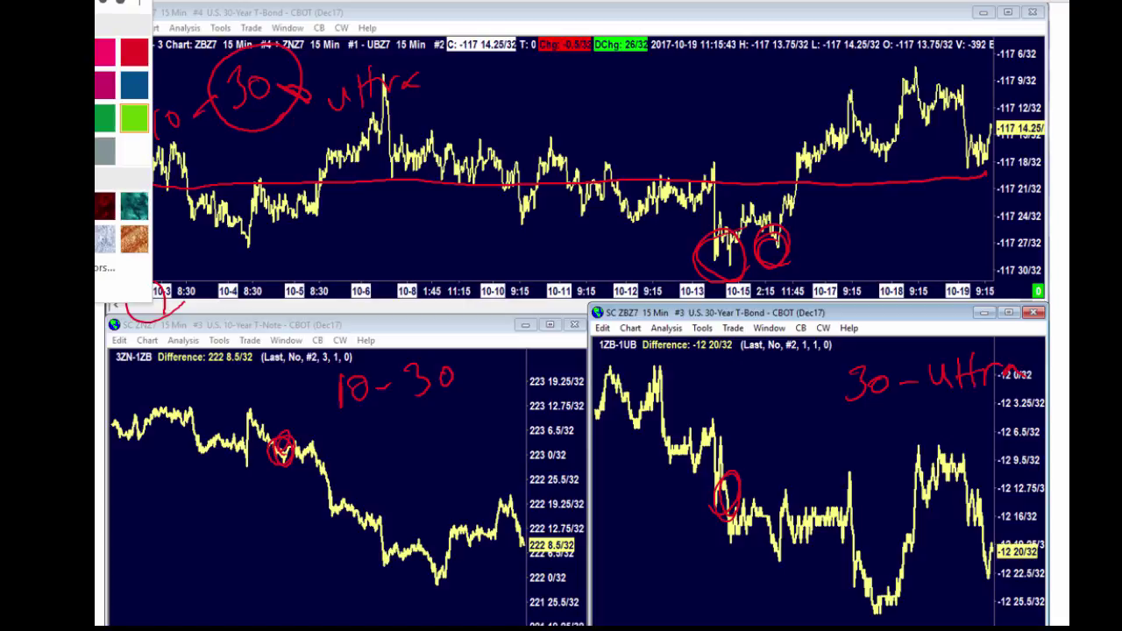
- Mark the 10-18 low with a green ZB arrow and add green notes around it
{"action": "mouse_move", "coordinate": [854, 226]}
{"action": "left_mouse_down"}
{"action": "mouse_move", "coordinate": [885, 251]}
{"action": "mouse_move", "coordinate": [880, 231]}
{"action": "mouse_move", "coordinate": [907, 212]}
{"action": "mouse_move", "coordinate": [892, 251]}
{"action": "mouse_move", "coordinate": [881, 167]}
{"action": "mouse_move", "coordinate": [895, 186]}
{"action": "left_mouse_up"}
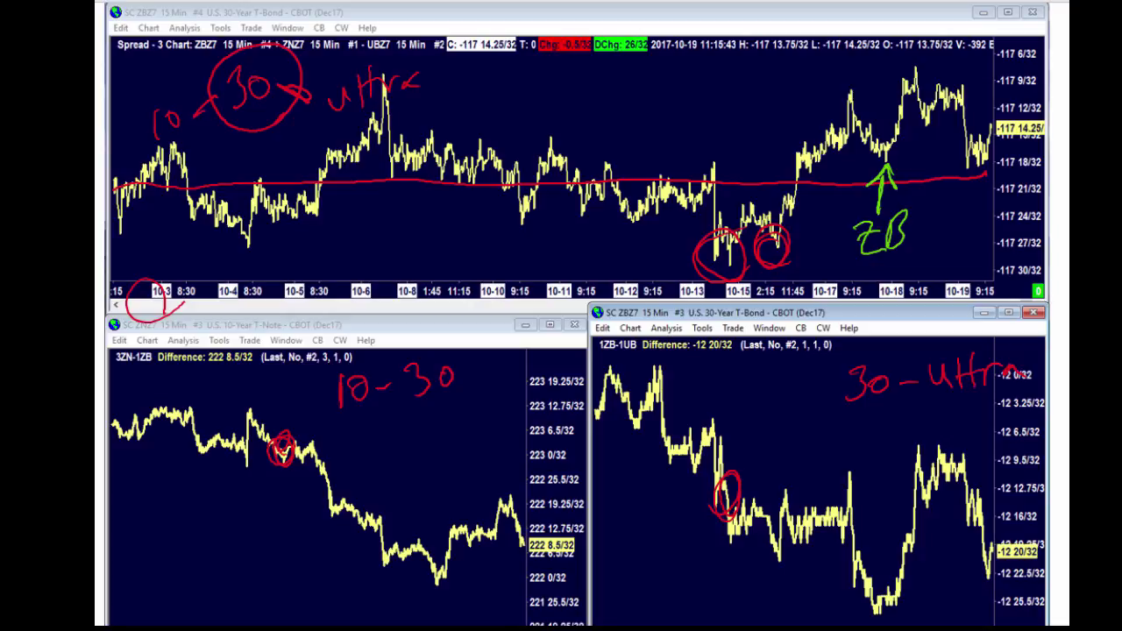
{"action": "mouse_move", "coordinate": [807, 194]}
{"action": "left_mouse_down"}
{"action": "mouse_move", "coordinate": [816, 217]}
{"action": "mouse_move", "coordinate": [826, 191]}
{"action": "mouse_move", "coordinate": [847, 180]}
{"action": "left_mouse_up"}
{"action": "mouse_move", "coordinate": [922, 186]}
{"action": "left_mouse_down"}
{"action": "mouse_move", "coordinate": [932, 201]}
{"action": "mouse_move", "coordinate": [978, 203]}
{"action": "left_mouse_up"}
{"action": "left_click_drag", "start_coordinate": [850, 188], "coordinate": [861, 205]}
{"action": "left_click_drag", "start_coordinate": [913, 180], "coordinate": [912, 202]}
{"action": "left_click_drag", "start_coordinate": [788, 198], "coordinate": [789, 211]}
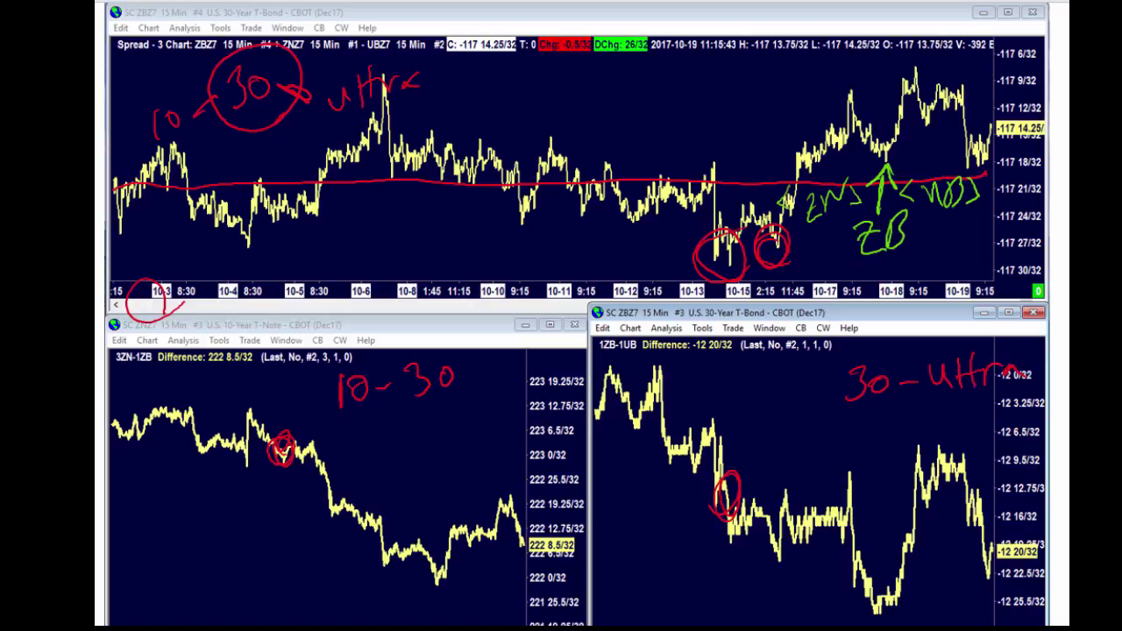
- Draw a green down arrow at the 10-15 low and circle the 10-30 and 30-ultra labels in green
{"action": "mouse_move", "coordinate": [738, 127]}
{"action": "left_mouse_down"}
{"action": "mouse_move", "coordinate": [738, 196]}
{"action": "mouse_move", "coordinate": [750, 192]}
{"action": "left_mouse_up"}
{"action": "mouse_move", "coordinate": [421, 438]}
{"action": "left_mouse_down"}
{"action": "mouse_move", "coordinate": [484, 411]}
{"action": "mouse_move", "coordinate": [436, 424]}
{"action": "left_mouse_up"}
{"action": "mouse_move", "coordinate": [962, 412]}
{"action": "left_mouse_down"}
{"action": "mouse_move", "coordinate": [904, 331]}
{"action": "mouse_move", "coordinate": [959, 400]}
{"action": "left_mouse_up"}
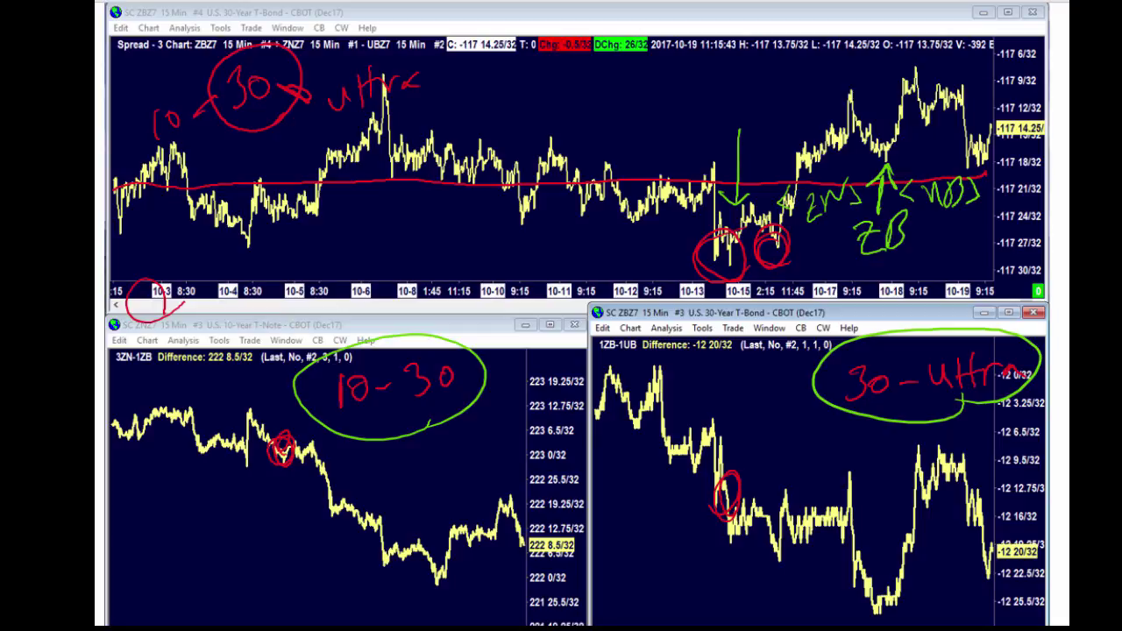
- Write Sell 10 Buy 30 on the 10-30 chart, arrow down from the peak, and circle ZB in green
{"action": "mouse_move", "coordinate": [132, 491]}
{"action": "left_mouse_down"}
{"action": "mouse_move", "coordinate": [153, 571]}
{"action": "mouse_move", "coordinate": [219, 541]}
{"action": "mouse_move", "coordinate": [230, 568]}
{"action": "left_mouse_up"}
{"action": "left_click_drag", "start_coordinate": [253, 545], "coordinate": [250, 546]}
{"action": "left_click_drag", "start_coordinate": [264, 463], "coordinate": [310, 526]}
{"action": "left_click_drag", "start_coordinate": [263, 486], "coordinate": [306, 523]}
{"action": "mouse_move", "coordinate": [286, 522]}
{"action": "left_mouse_down"}
{"action": "mouse_move", "coordinate": [326, 535]}
{"action": "mouse_move", "coordinate": [318, 522]}
{"action": "left_mouse_up"}
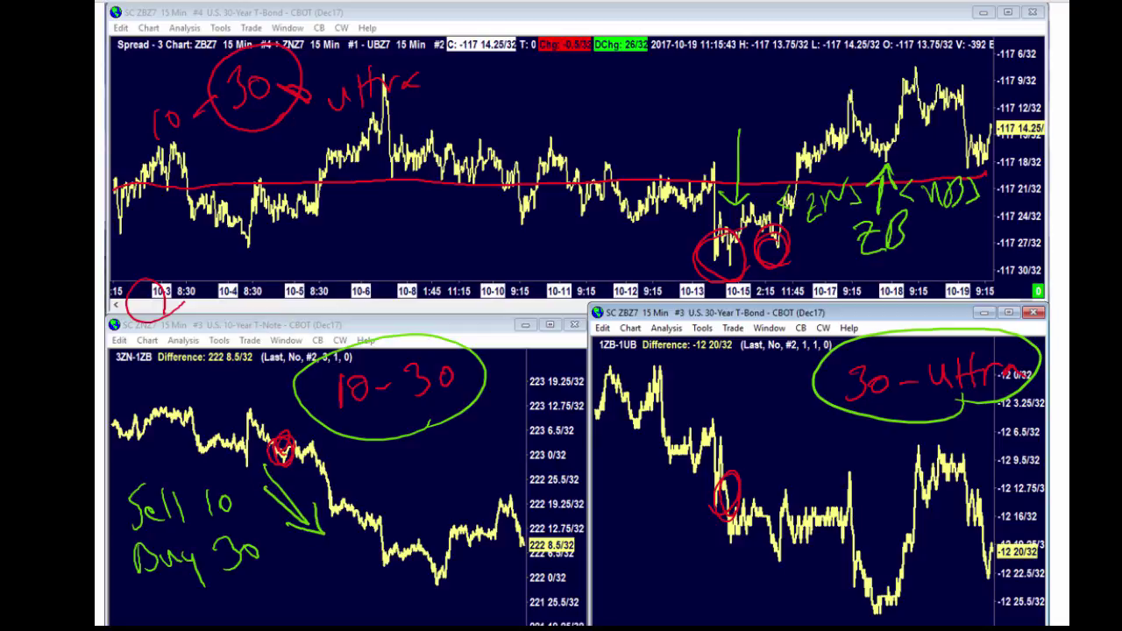
{"action": "mouse_move", "coordinate": [920, 249]}
{"action": "left_mouse_down"}
{"action": "mouse_move", "coordinate": [874, 266]}
{"action": "mouse_move", "coordinate": [928, 248]}
{"action": "left_mouse_up"}
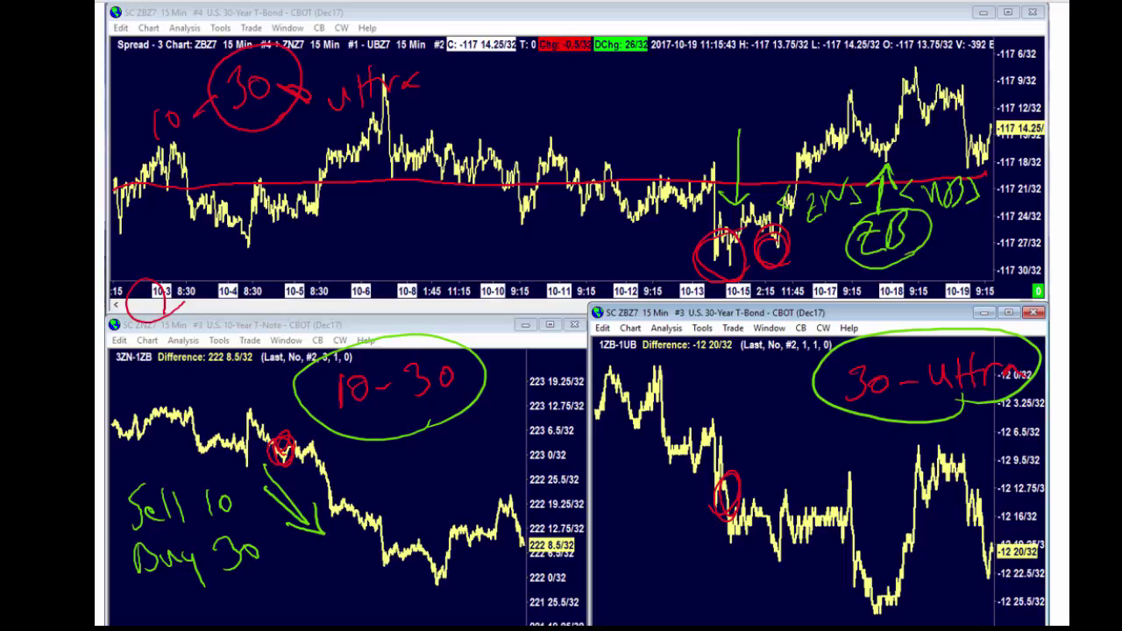
- Write Buy 30 Sell Ultra in green on the 30-ultra chart
{"action": "mouse_move", "coordinate": [612, 528]}
{"action": "left_mouse_down"}
{"action": "mouse_move", "coordinate": [612, 564]}
{"action": "mouse_move", "coordinate": [647, 531]}
{"action": "mouse_move", "coordinate": [648, 564]}
{"action": "left_mouse_up"}
{"action": "left_click_drag", "start_coordinate": [663, 509], "coordinate": [669, 540]}
{"action": "left_click_drag", "start_coordinate": [679, 521], "coordinate": [676, 532]}
{"action": "left_click_drag", "start_coordinate": [636, 577], "coordinate": [623, 610]}
{"action": "mouse_move", "coordinate": [638, 596]}
{"action": "left_mouse_down"}
{"action": "mouse_move", "coordinate": [652, 588]}
{"action": "mouse_move", "coordinate": [656, 605]}
{"action": "left_mouse_up"}
{"action": "left_click_drag", "start_coordinate": [668, 570], "coordinate": [666, 599]}
{"action": "left_click_drag", "start_coordinate": [692, 563], "coordinate": [752, 578]}
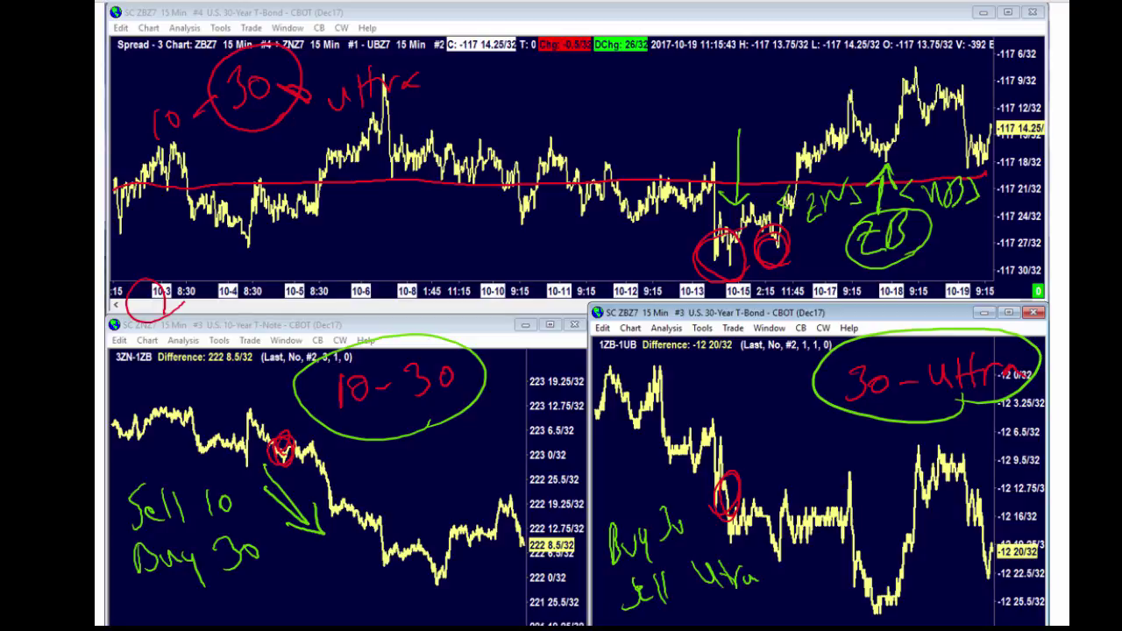
- Draw green arrows tracing the 30-ultra path, the 10-30 decline and the upper chart's rally
{"action": "mouse_move", "coordinate": [768, 492]}
{"action": "left_mouse_down"}
{"action": "mouse_move", "coordinate": [827, 508]}
{"action": "mouse_move", "coordinate": [880, 570]}
{"action": "mouse_move", "coordinate": [867, 562]}
{"action": "mouse_move", "coordinate": [894, 498]}
{"action": "mouse_move", "coordinate": [912, 495]}
{"action": "left_mouse_up"}
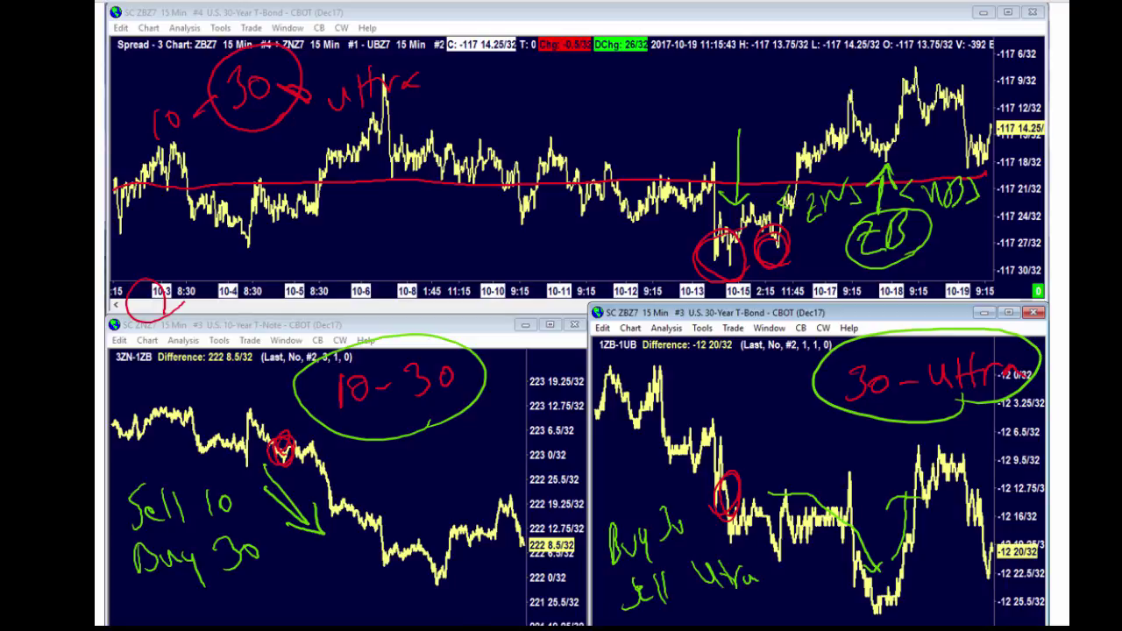
{"action": "mouse_move", "coordinate": [302, 482]}
{"action": "left_mouse_down"}
{"action": "mouse_move", "coordinate": [386, 590]}
{"action": "mouse_move", "coordinate": [383, 575]}
{"action": "left_mouse_up"}
{"action": "mouse_move", "coordinate": [741, 226]}
{"action": "left_mouse_down"}
{"action": "mouse_move", "coordinate": [804, 128]}
{"action": "mouse_move", "coordinate": [824, 132]}
{"action": "mouse_move", "coordinate": [782, 121]}
{"action": "mouse_move", "coordinate": [813, 119]}
{"action": "mouse_move", "coordinate": [836, 137]}
{"action": "mouse_move", "coordinate": [817, 124]}
{"action": "left_mouse_up"}
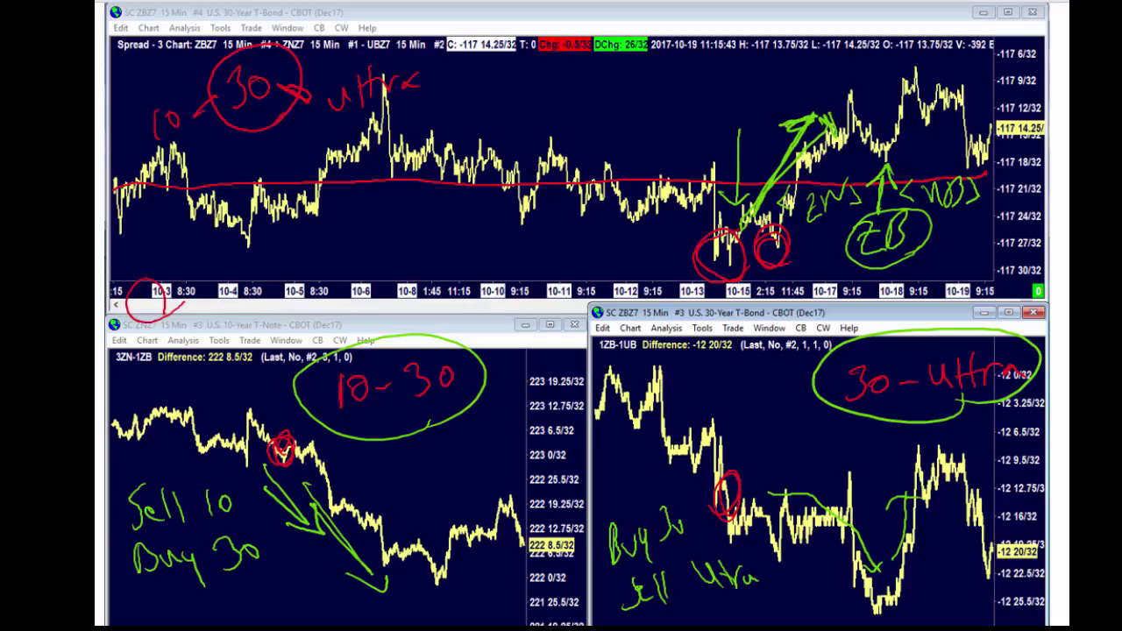